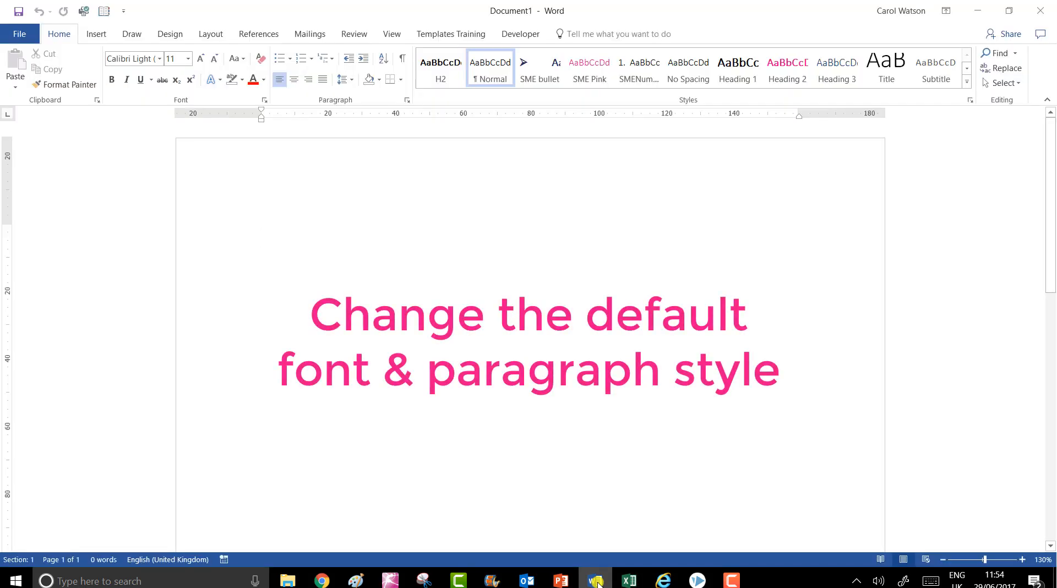
Enter a short sample line and fill the page below it with placeholder paragraphs using =rand()
type("Carol i")
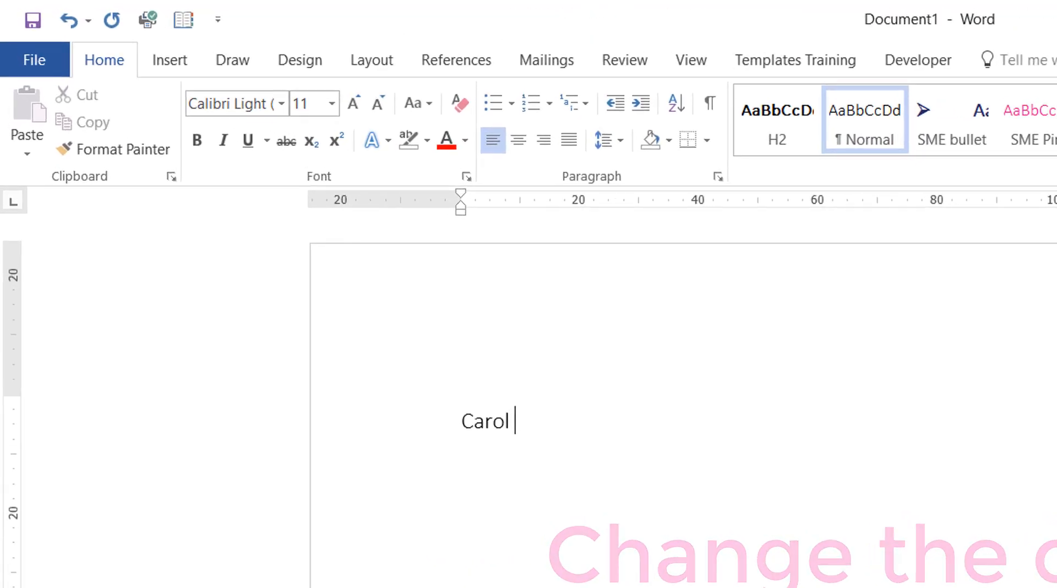
type("s here!")
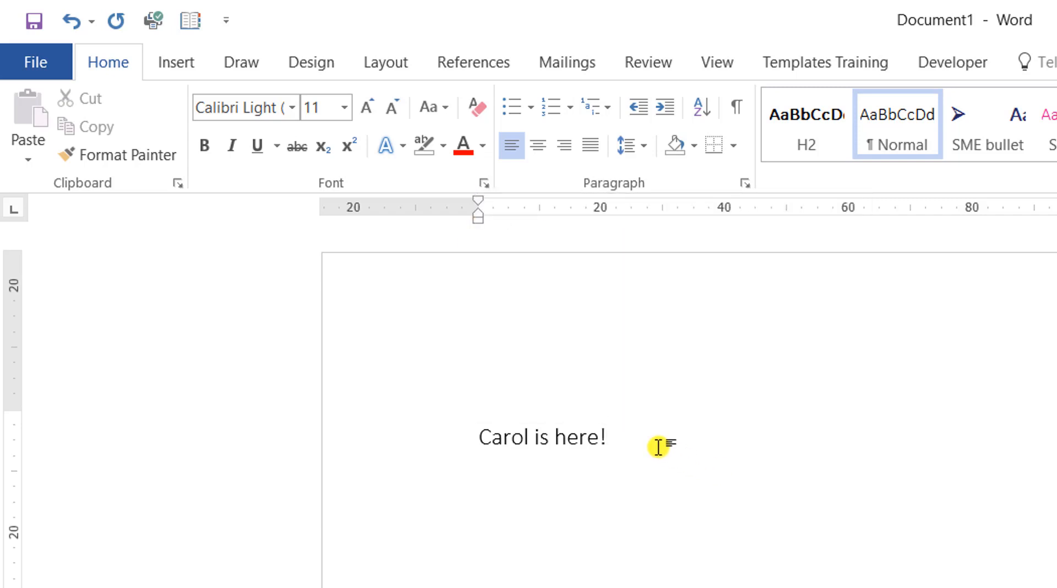
key("Return")
type("=r")
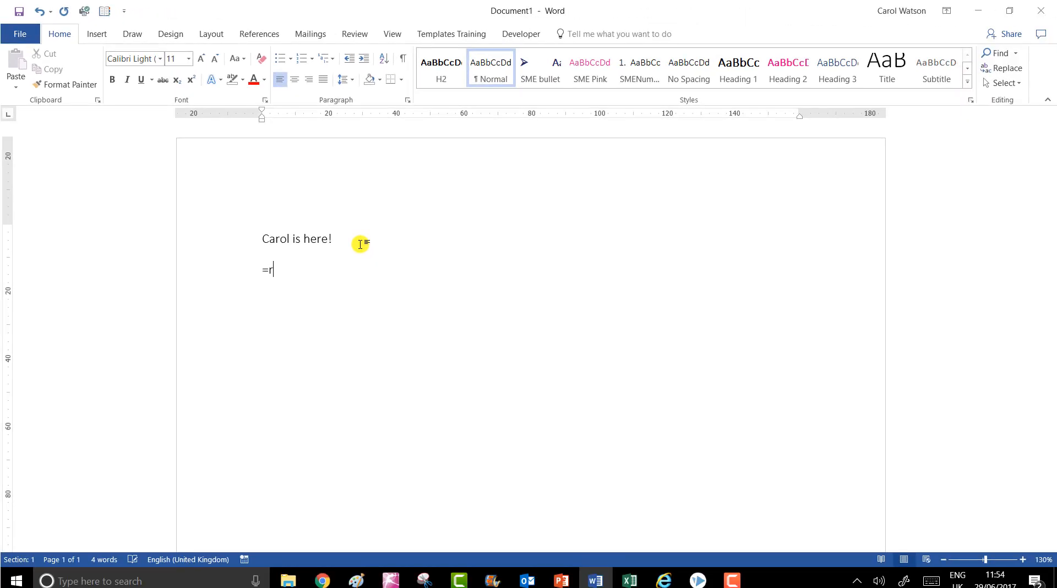
type("and()")
key("Return")
scroll(360, 243, "up", 3)
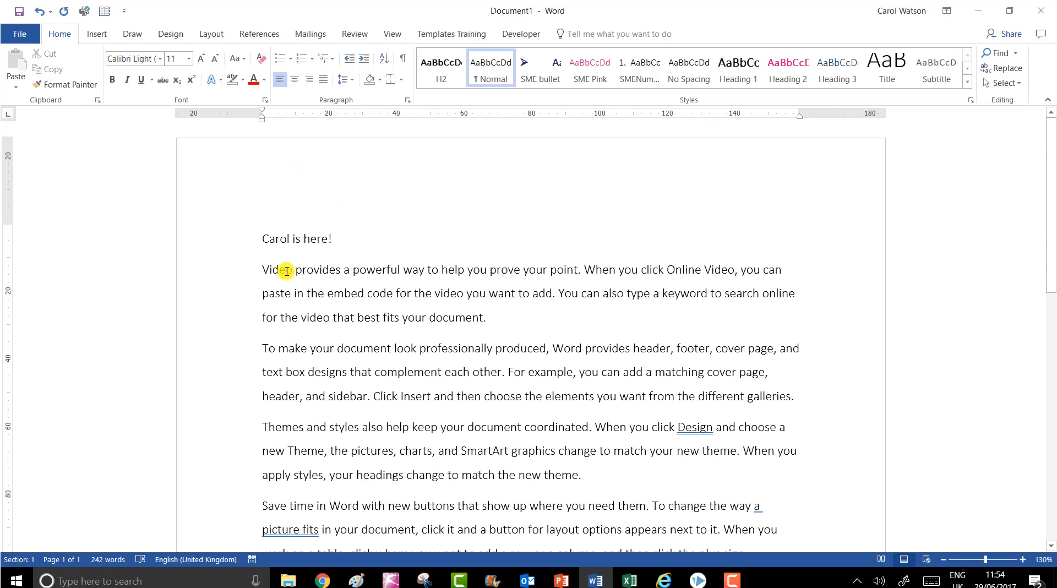
Delete all the sample text from the document
left_click(286, 271)
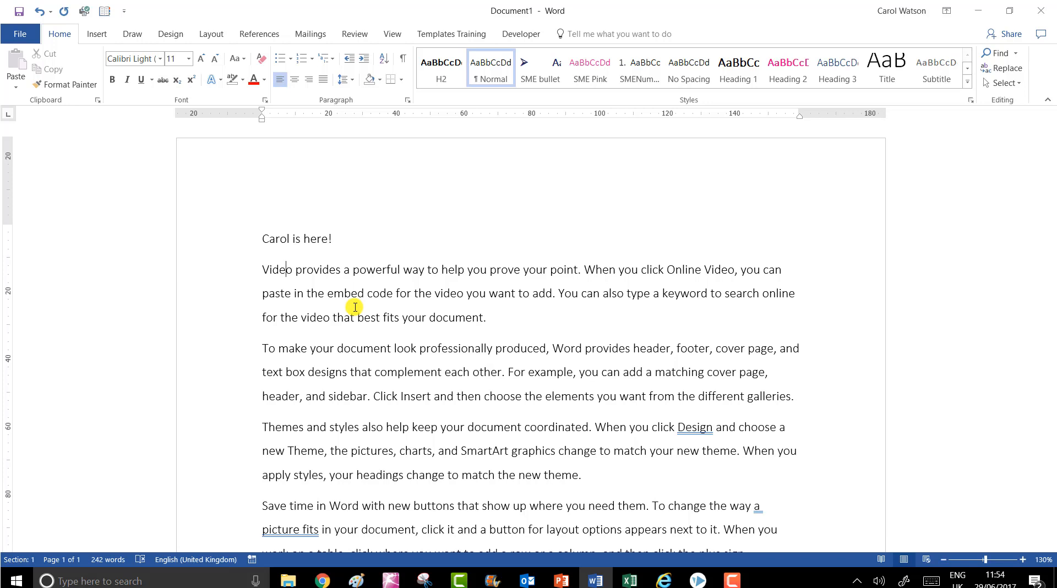
key("ctrl+a")
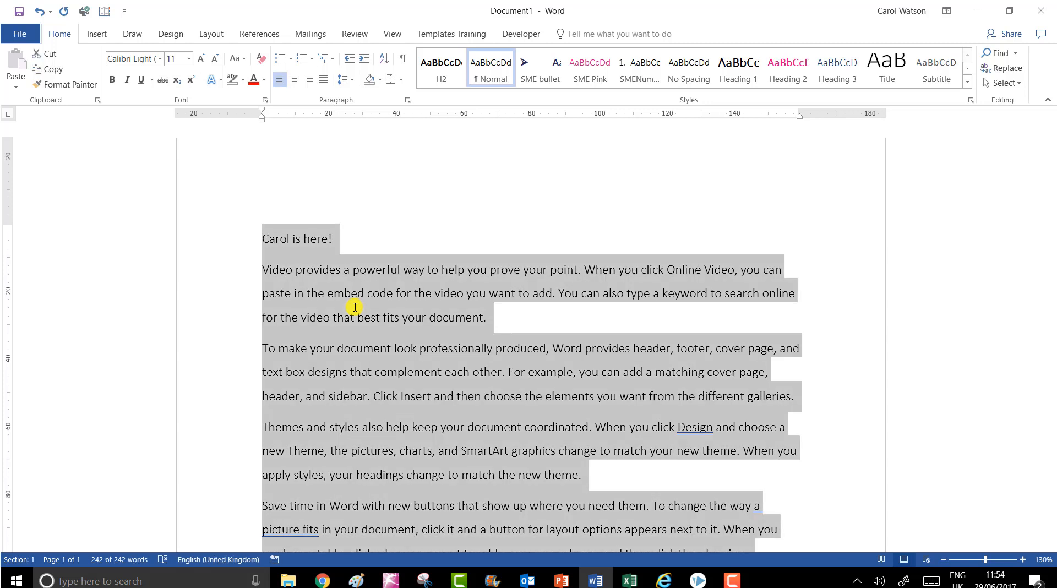
key("Delete")
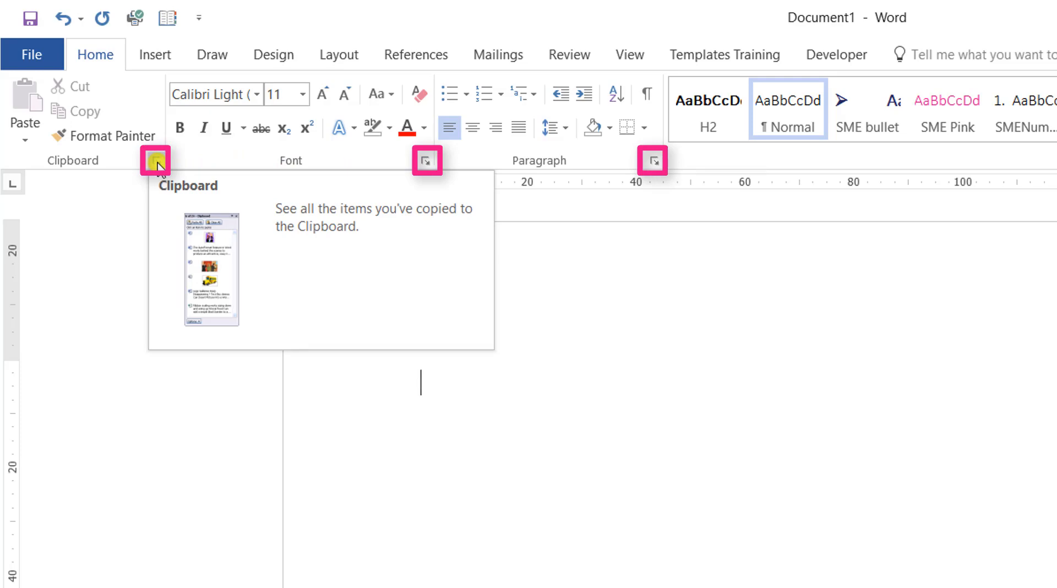
Open the full font settings and choose Geomanist Regular as the font
left_click(428, 161)
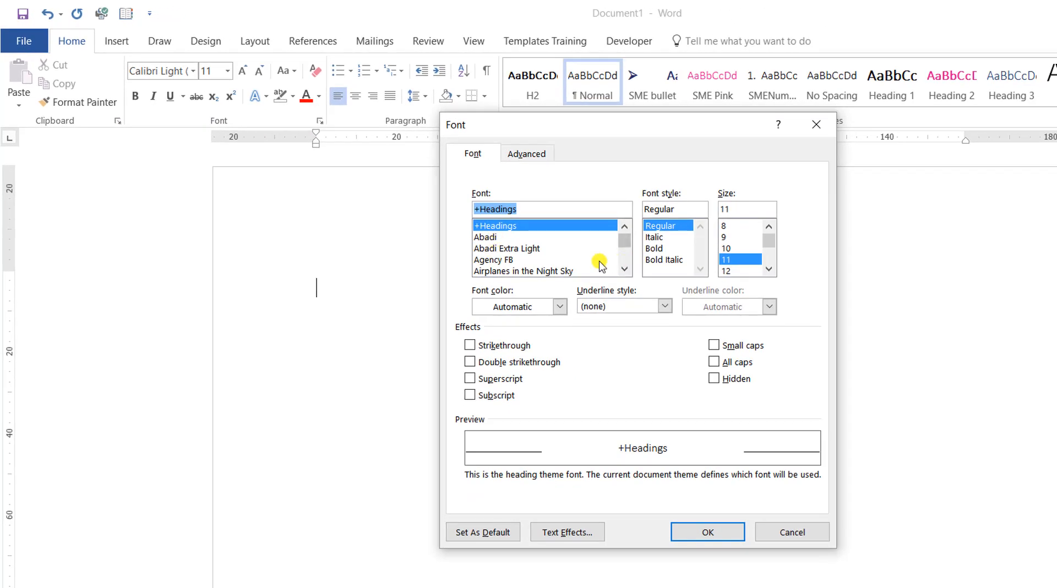
left_click(571, 259)
type("g")
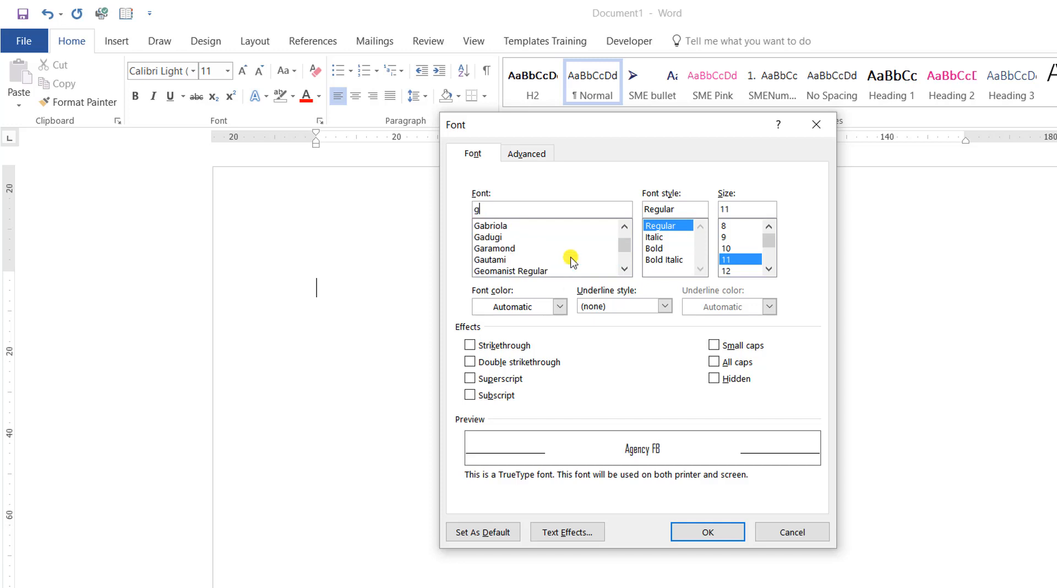
left_click(514, 271)
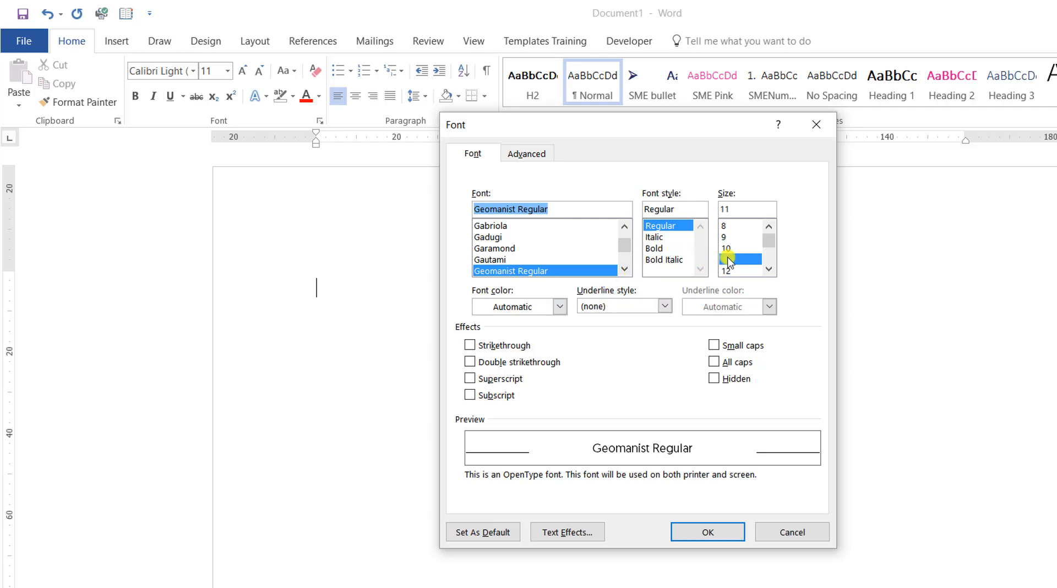
Set the font colour to a custom RGB colour with red 40, green 42 and blue 90
left_click(559, 306)
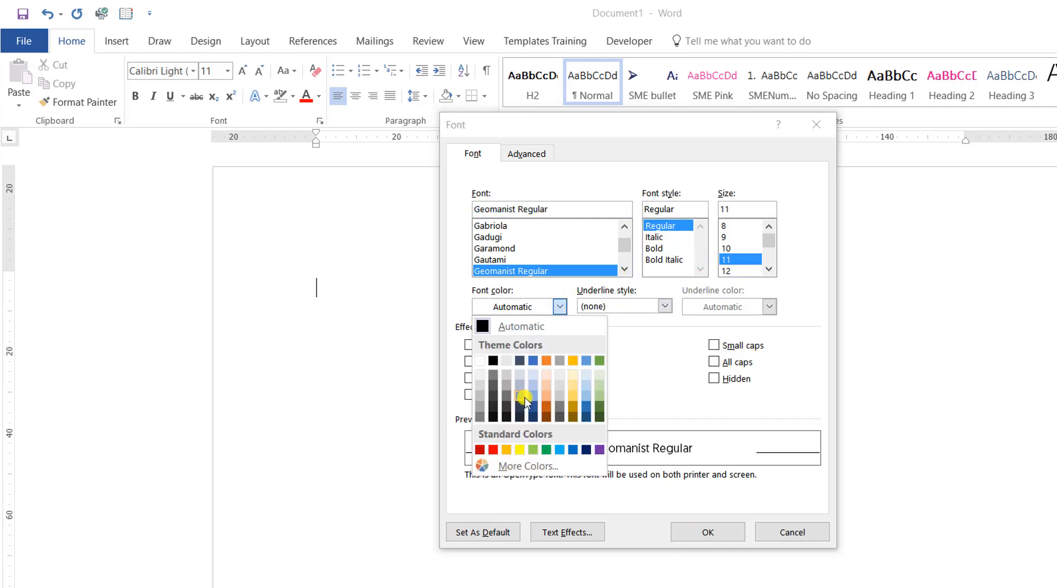
left_click(525, 467)
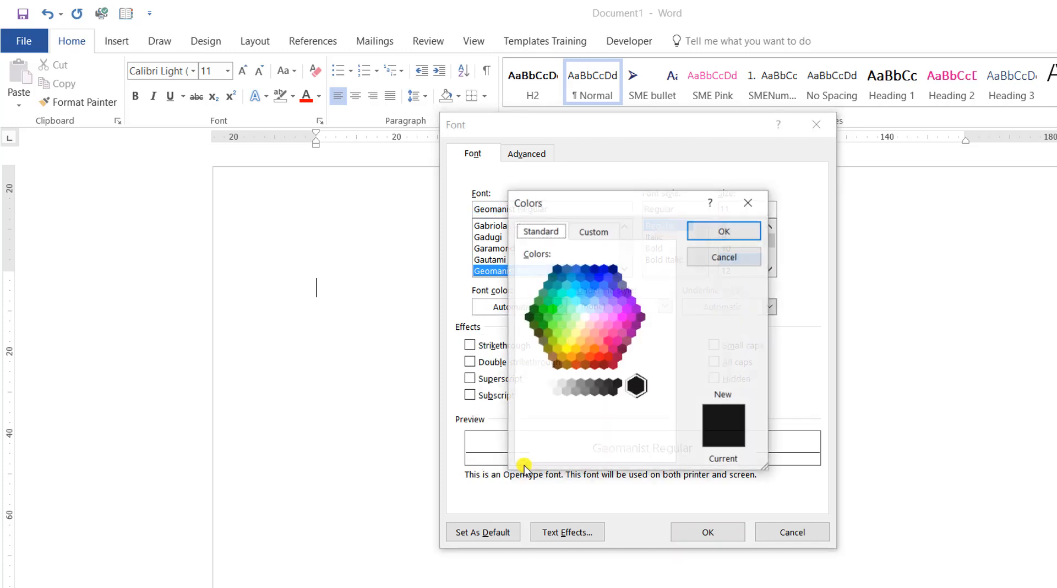
left_click(595, 232)
left_click(597, 389)
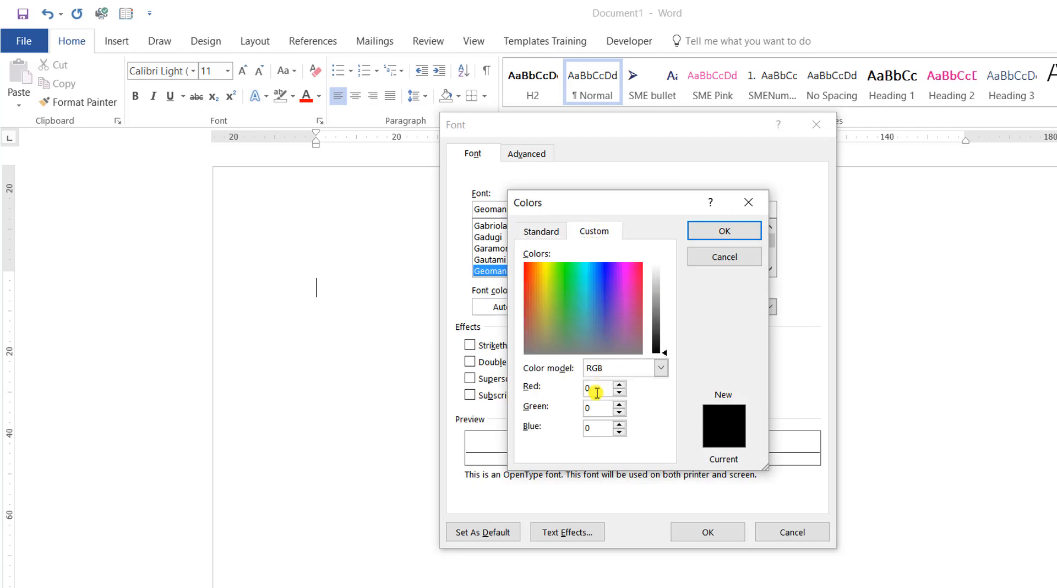
key("BackSpace")
type("40")
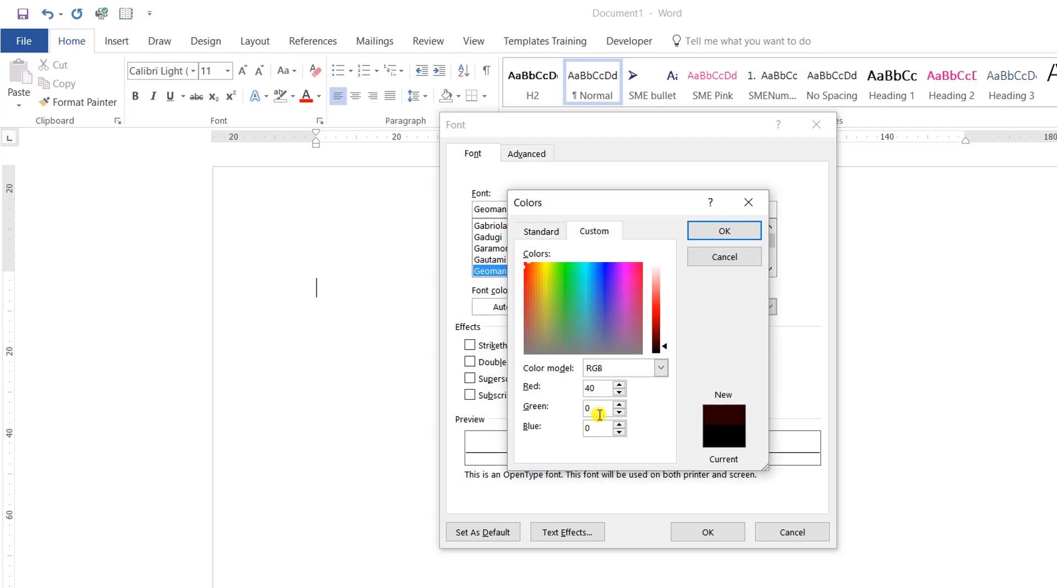
left_click(599, 414)
key("BackSpace")
type("42")
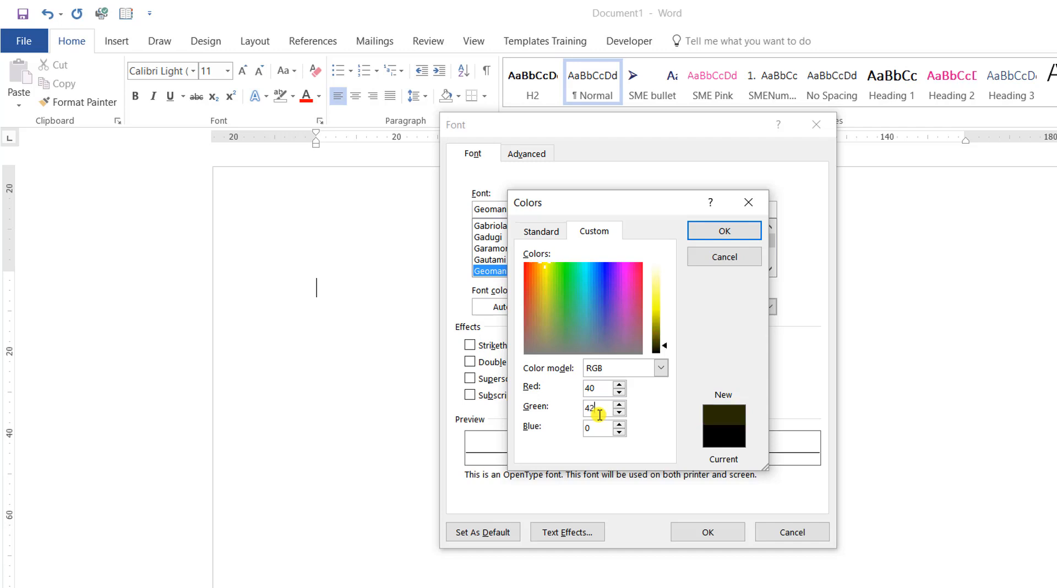
left_click(598, 430)
key("BackSpace")
type("90")
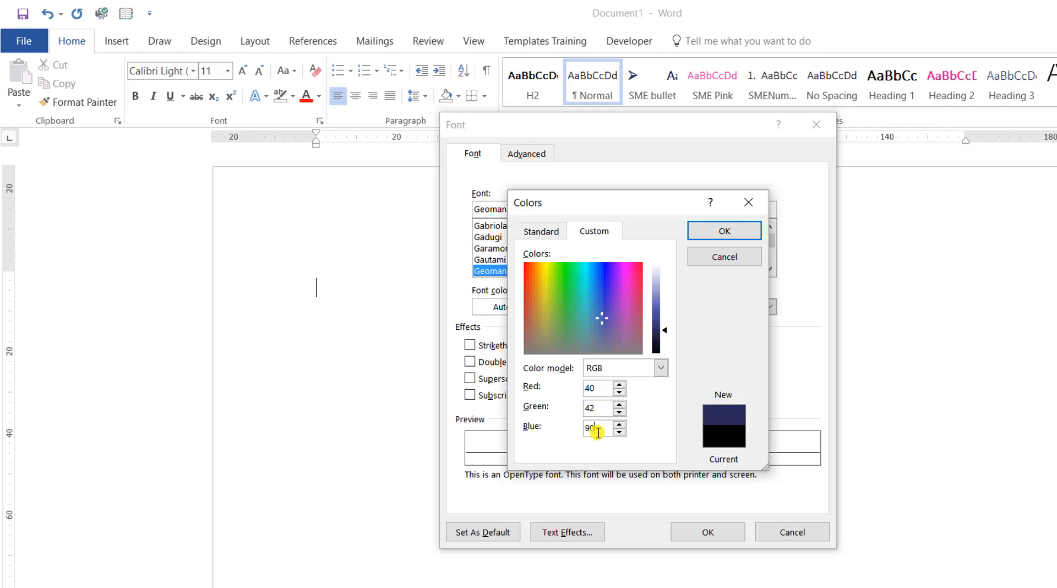
left_click(723, 228)
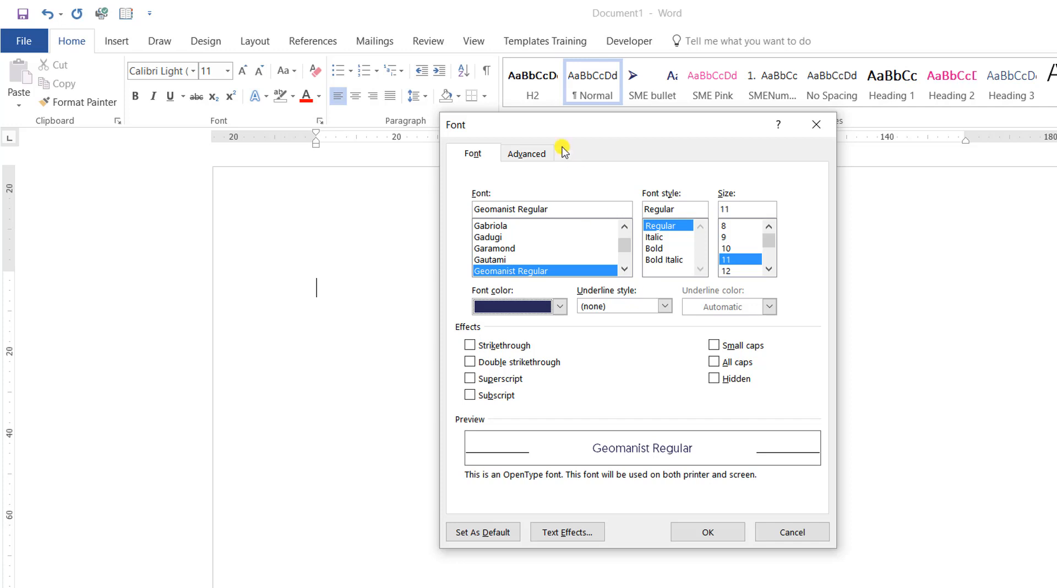
Check the advanced font options and make the chosen font the default for all documents based on the Normal.dotm template
left_click(530, 154)
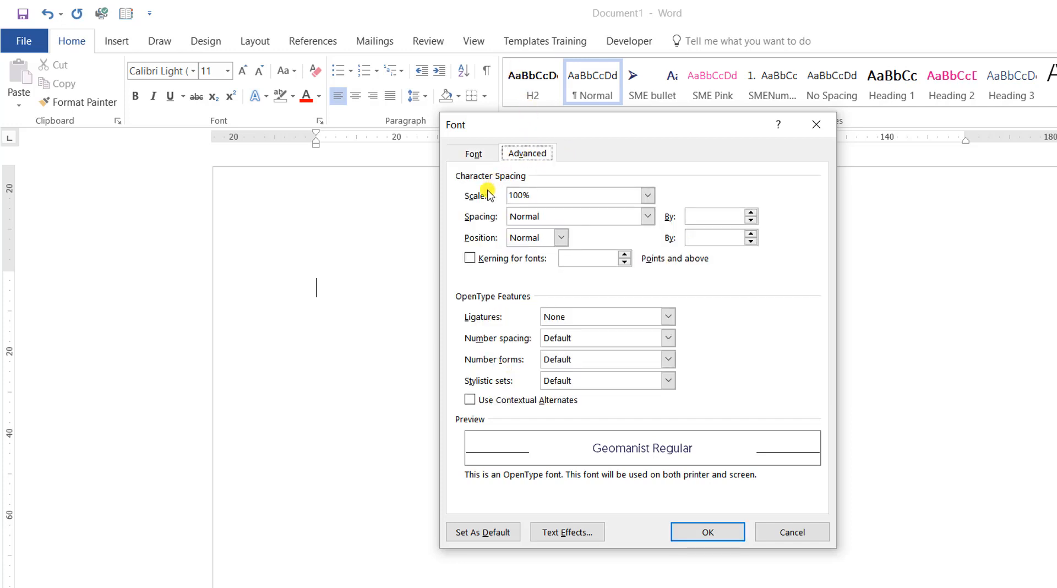
left_click(477, 153)
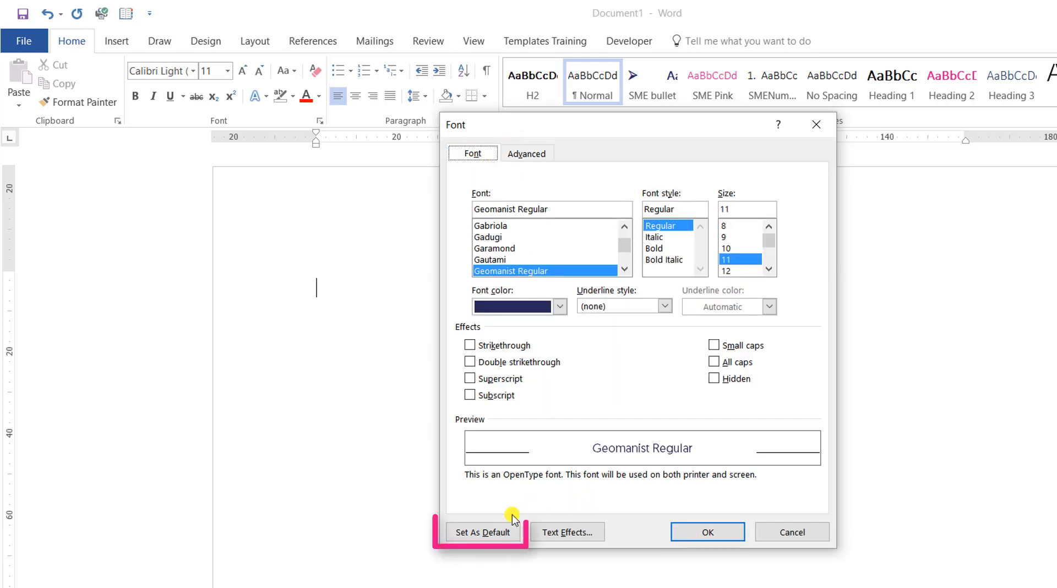
left_click(486, 533)
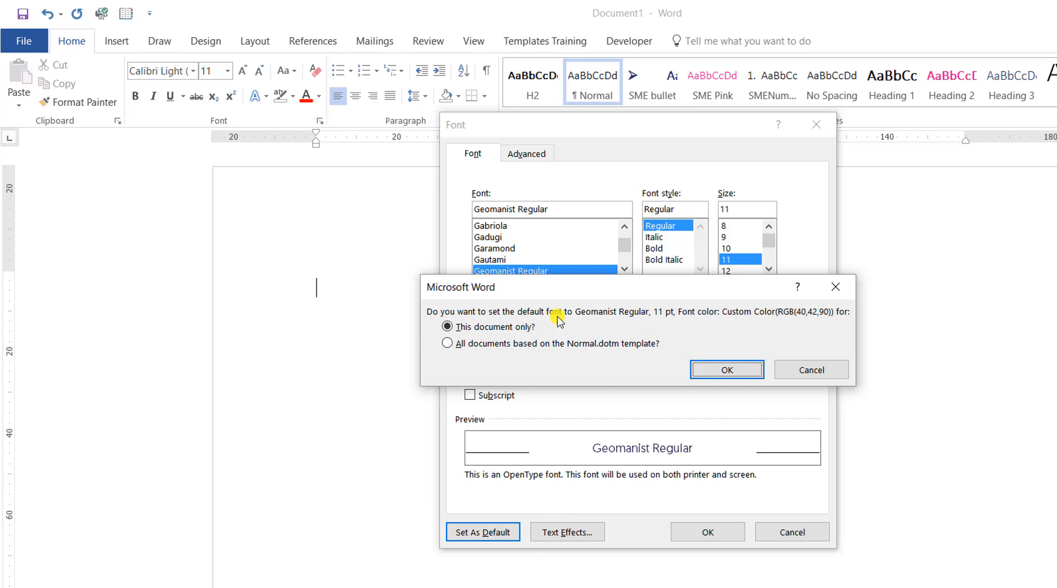
left_click(450, 346)
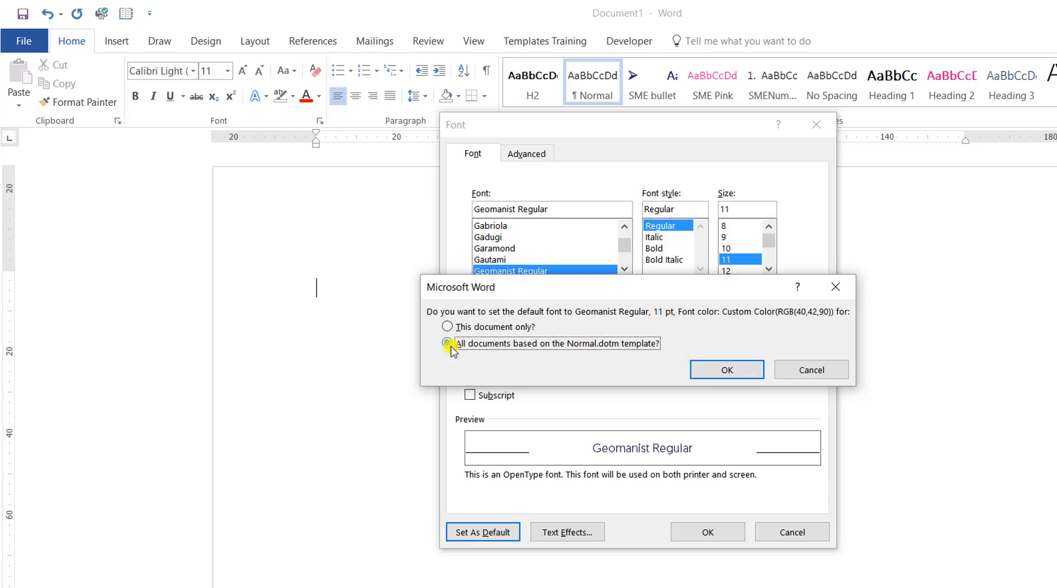
left_click(728, 369)
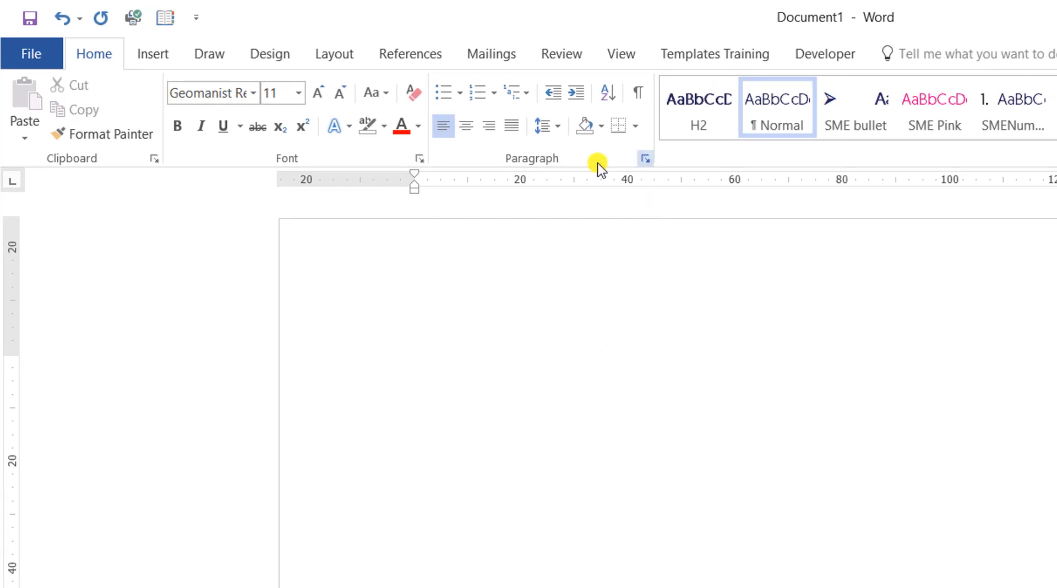
Open the full paragraph settings and set the line spacing to Single
left_click(646, 163)
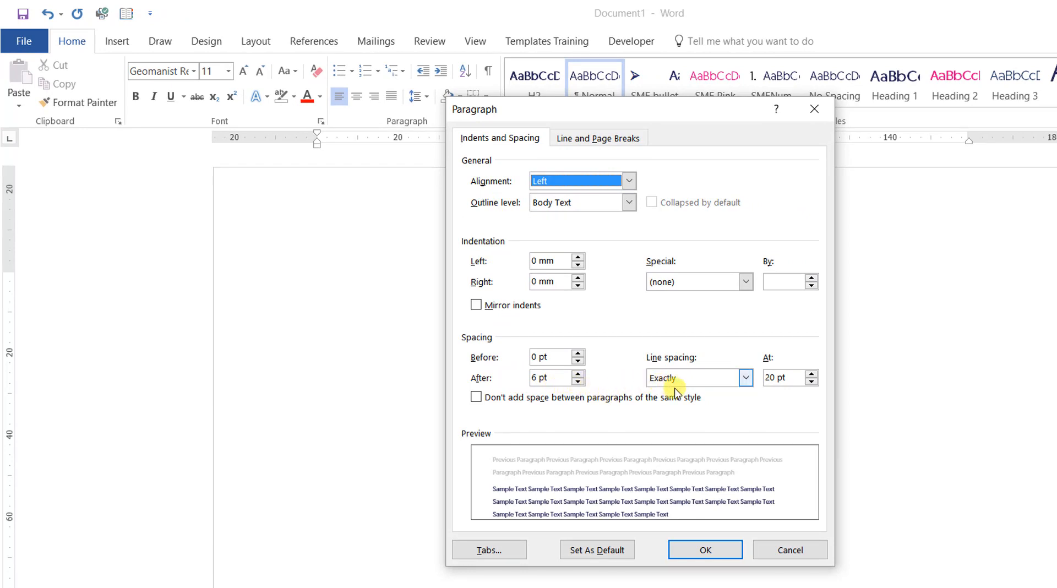
left_click(747, 381)
left_click(681, 393)
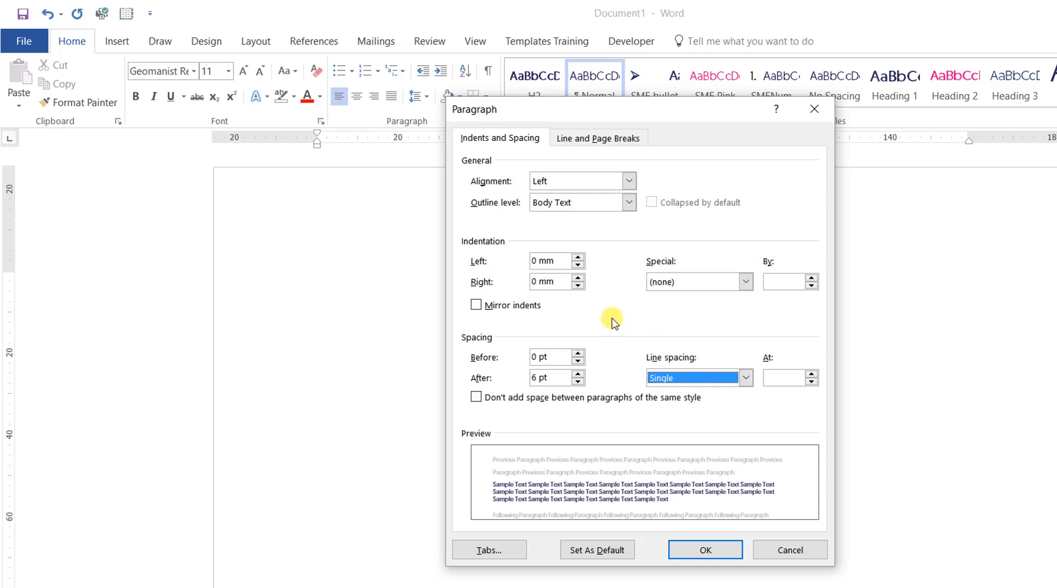
Check the line and page break options and make the paragraph settings the default for all documents based on the Normal.dotm template
left_click(584, 139)
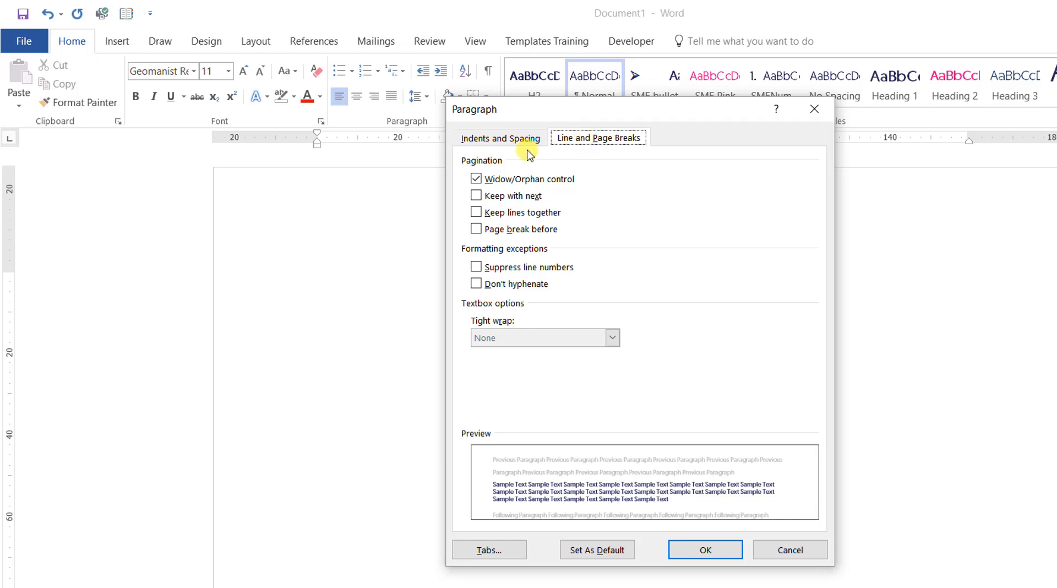
left_click(498, 139)
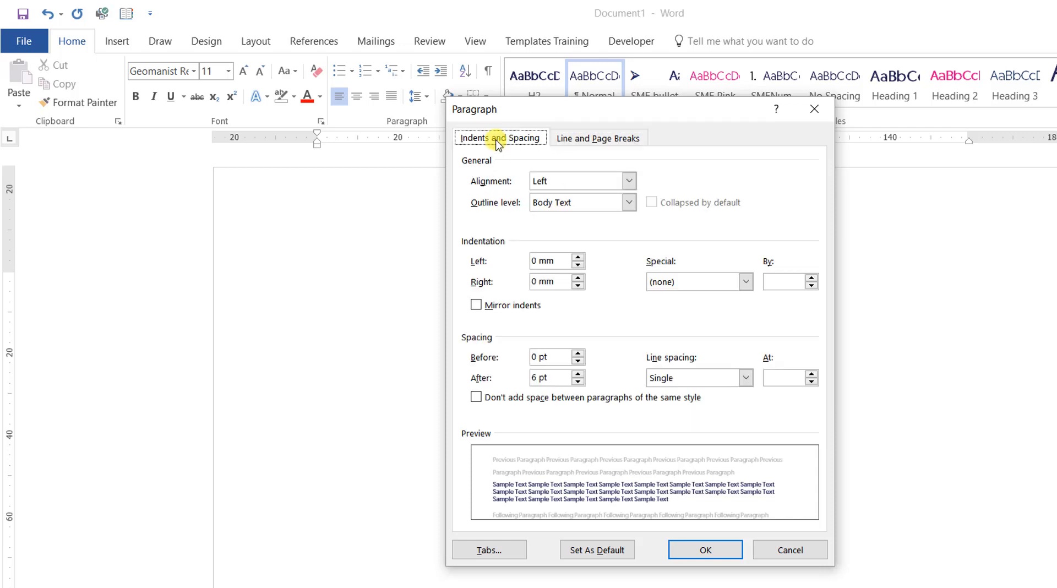
left_click(600, 550)
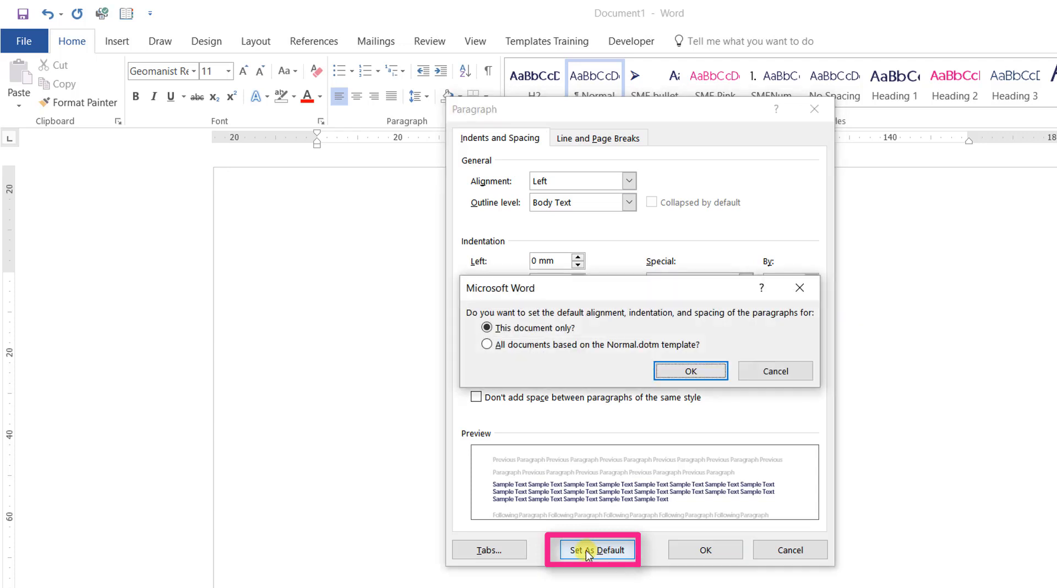
left_click(486, 346)
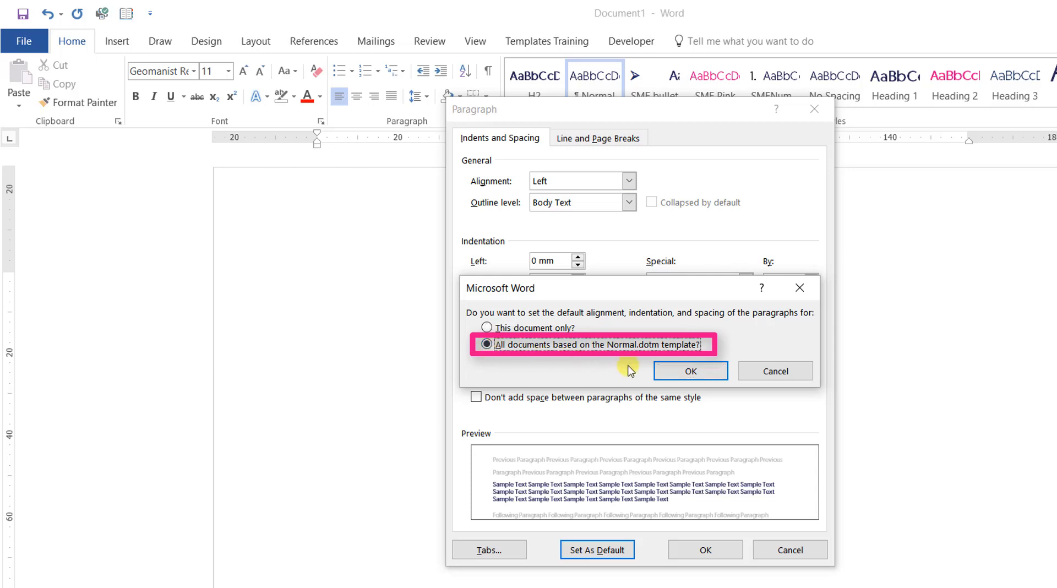
left_click(688, 372)
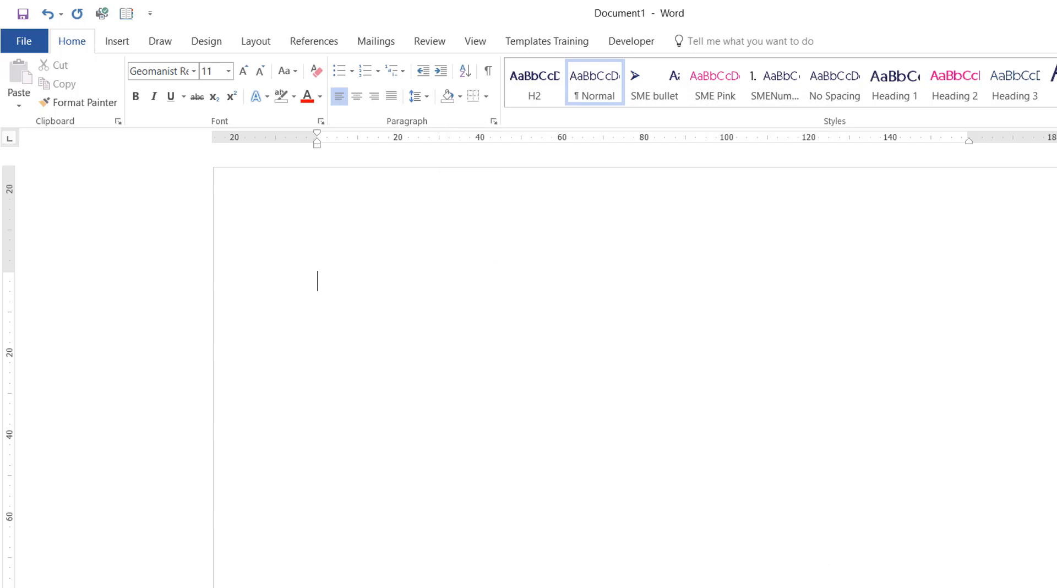
Close the document without saving its changes
key("alt+F4")
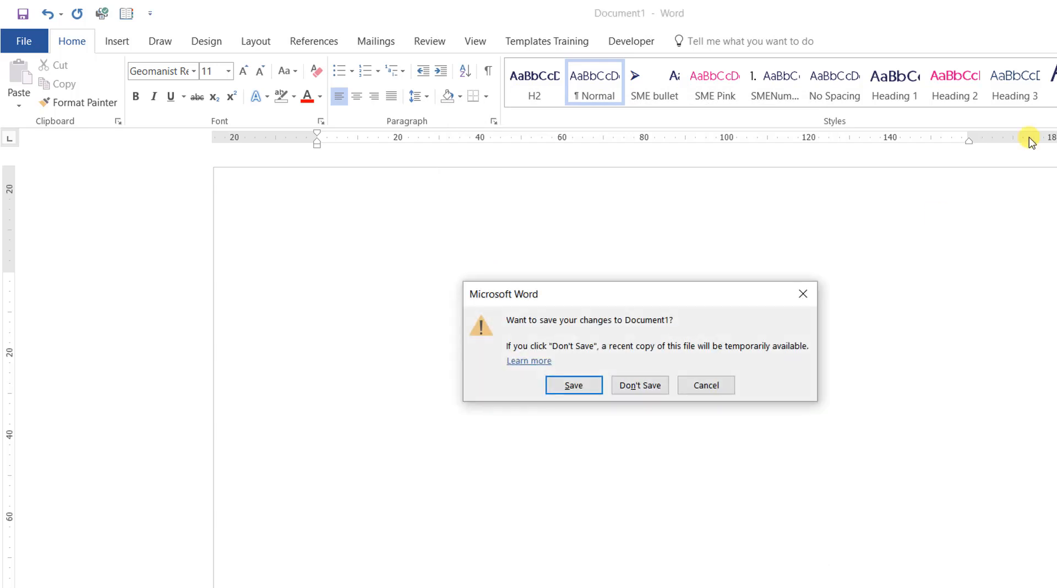
left_click(633, 384)
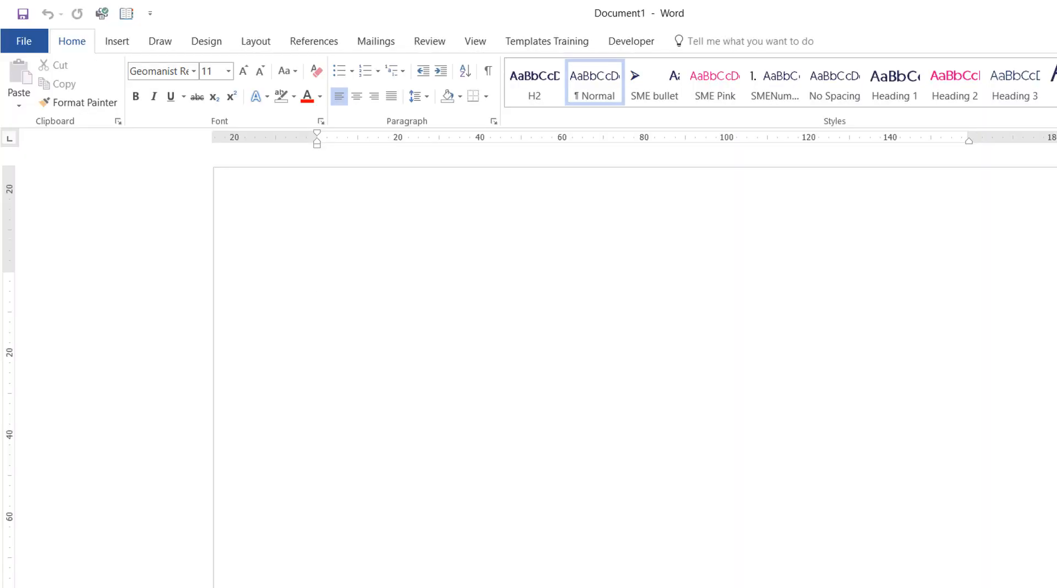
In a new blank document, enter "Start typing" and generate placeholder paragraphs below it with =rand()
type("start typi")
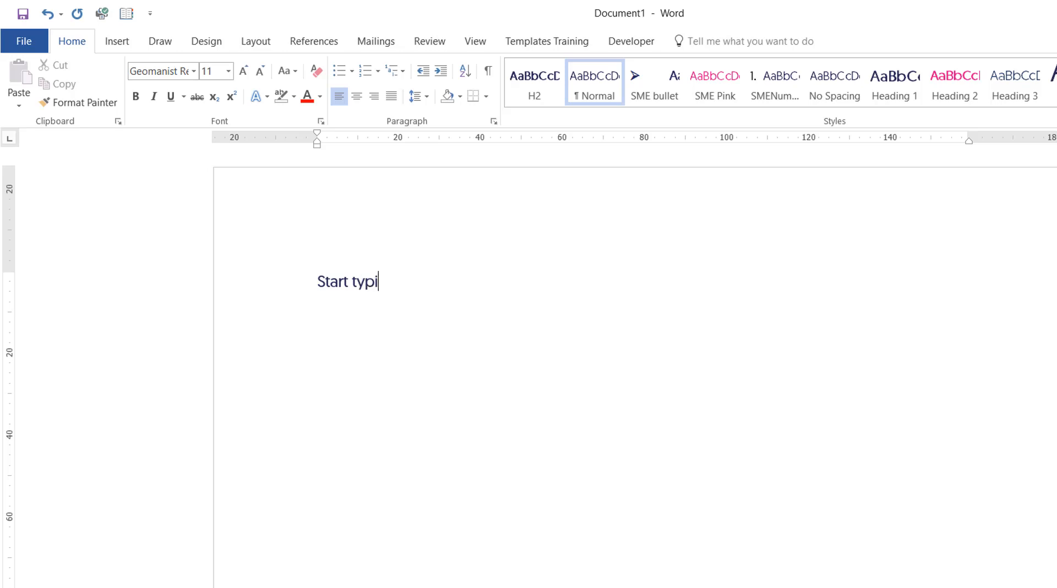
type("ng")
key("Return")
type("=rand()")
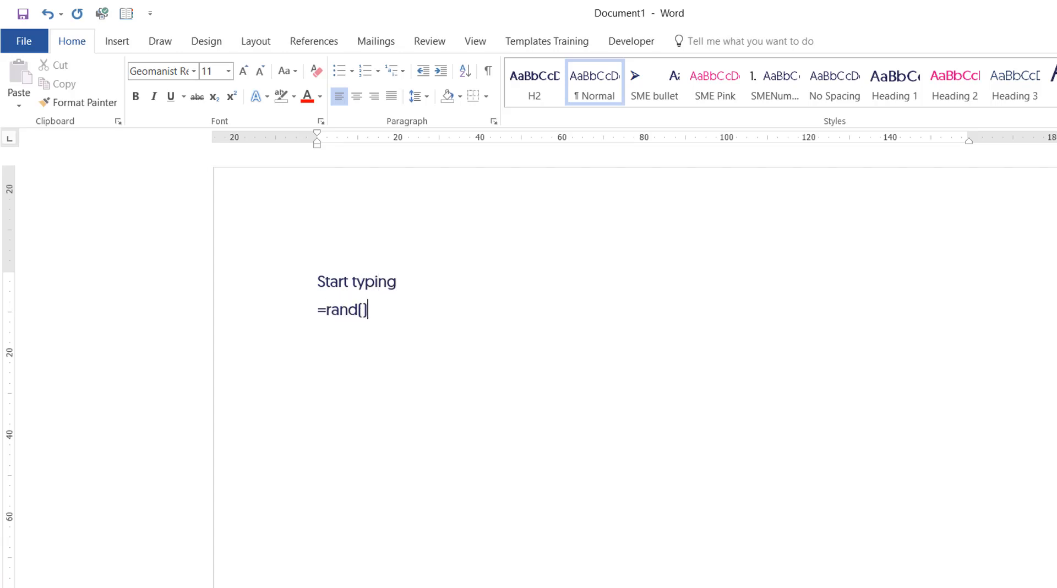
key("Return")
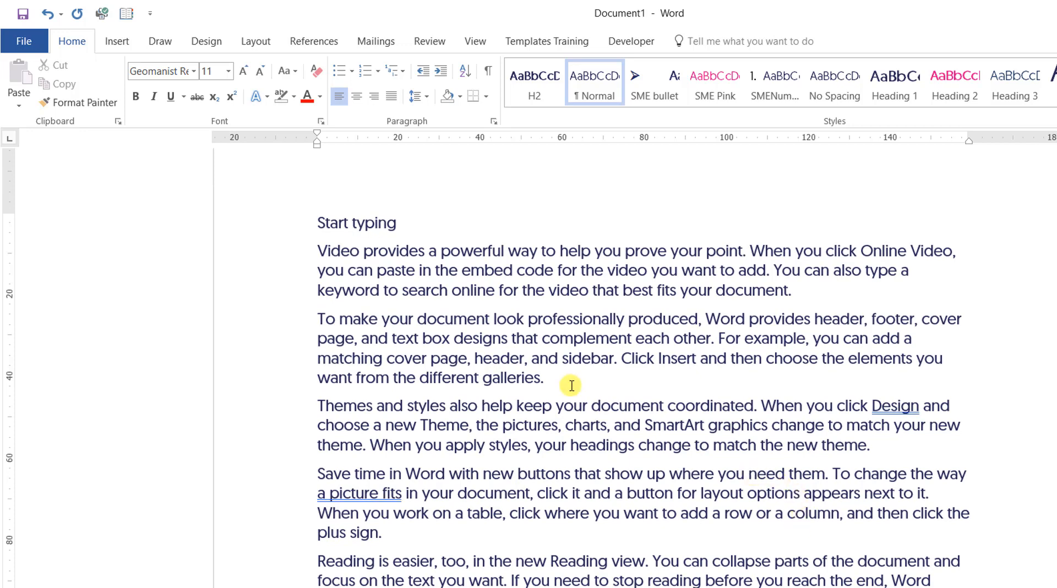